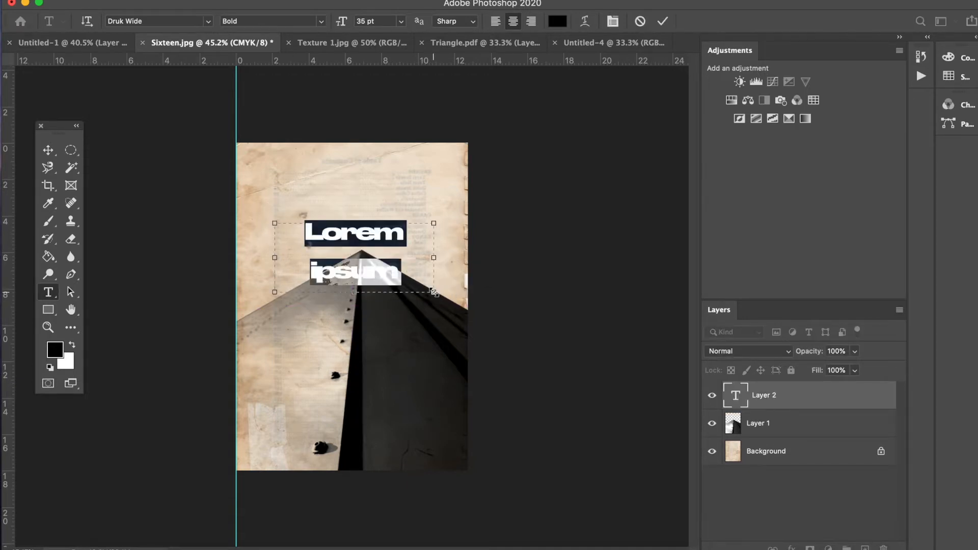
Replace the placeholder text with MCR, and set its tracking to 60 and its size to 60 pt.
{"action": "type", "text": "MCR"}
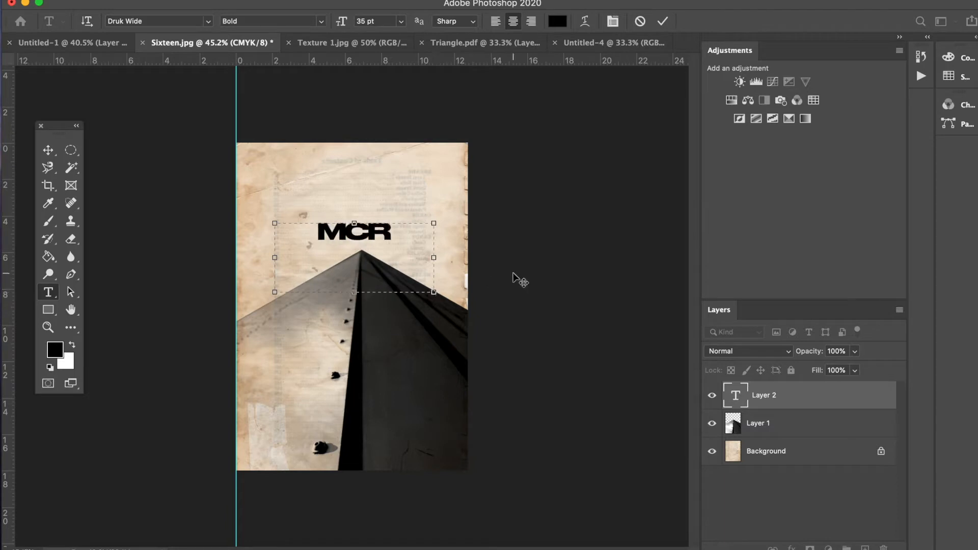
{"action": "left_click_drag", "start_coordinate": [391, 230], "coordinate": [237, 225]}
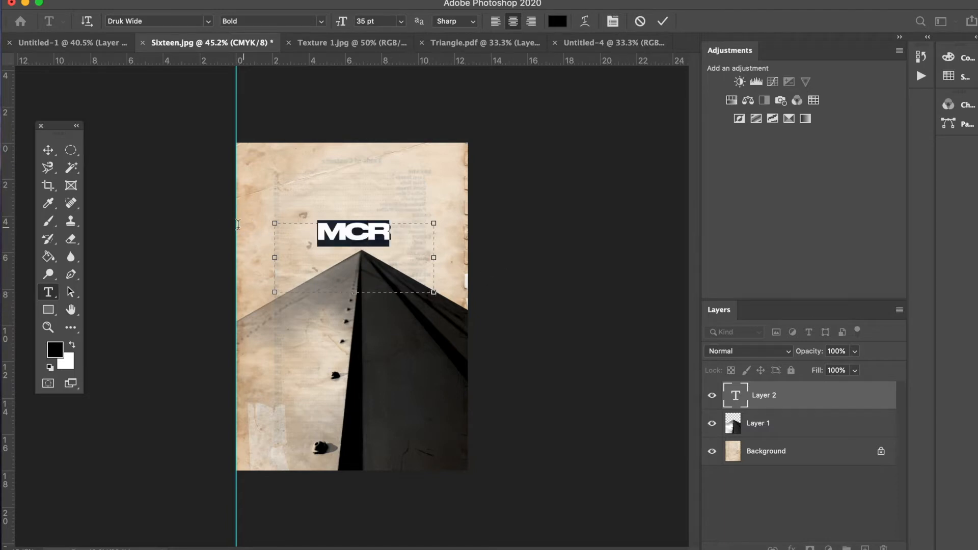
{"action": "left_click", "coordinate": [613, 21]}
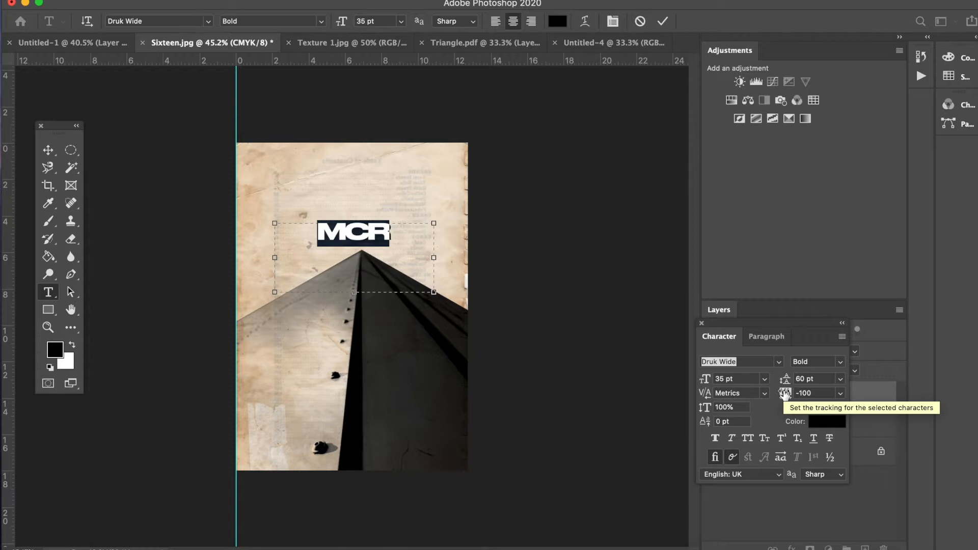
{"action": "left_click_drag", "start_coordinate": [785, 395], "coordinate": [789, 394]}
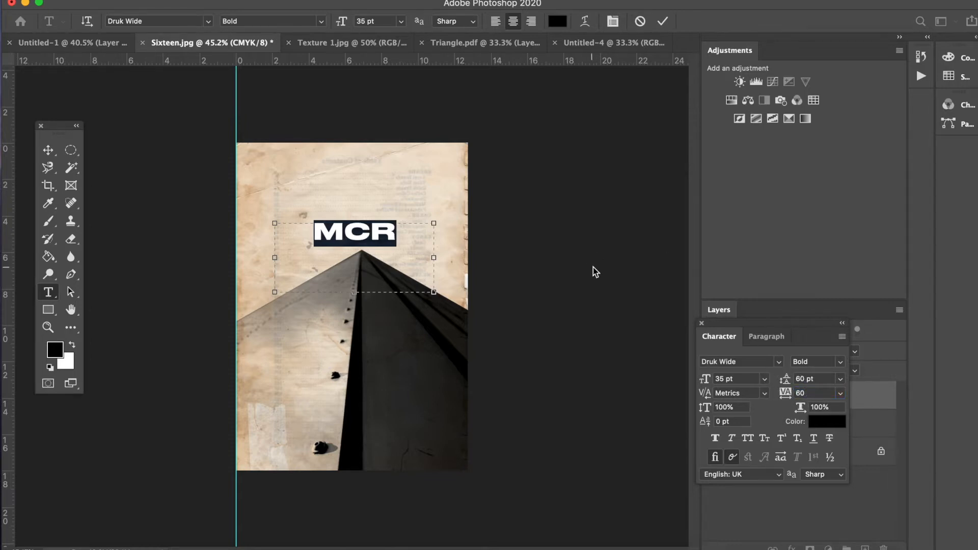
{"action": "left_click_drag", "start_coordinate": [343, 28], "coordinate": [359, 23]}
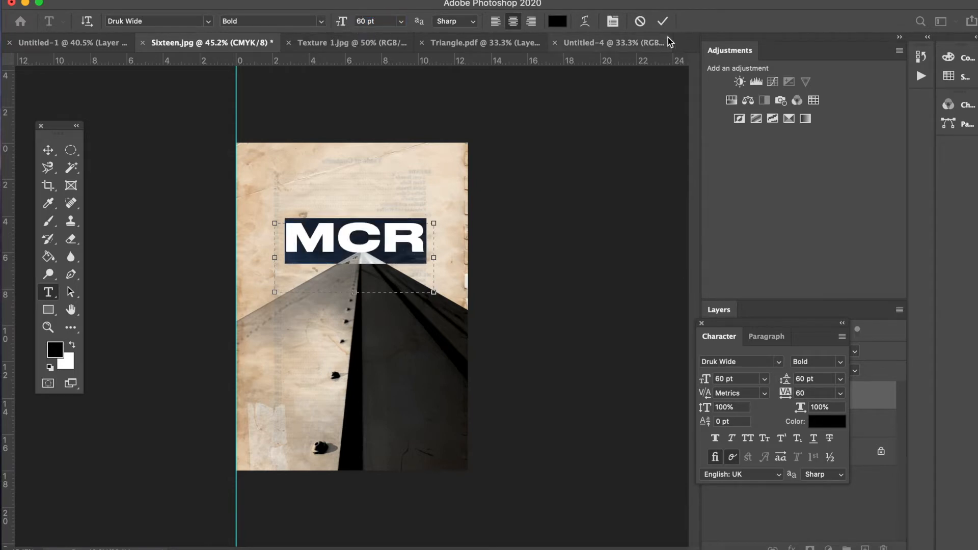
{"action": "left_click", "coordinate": [662, 21]}
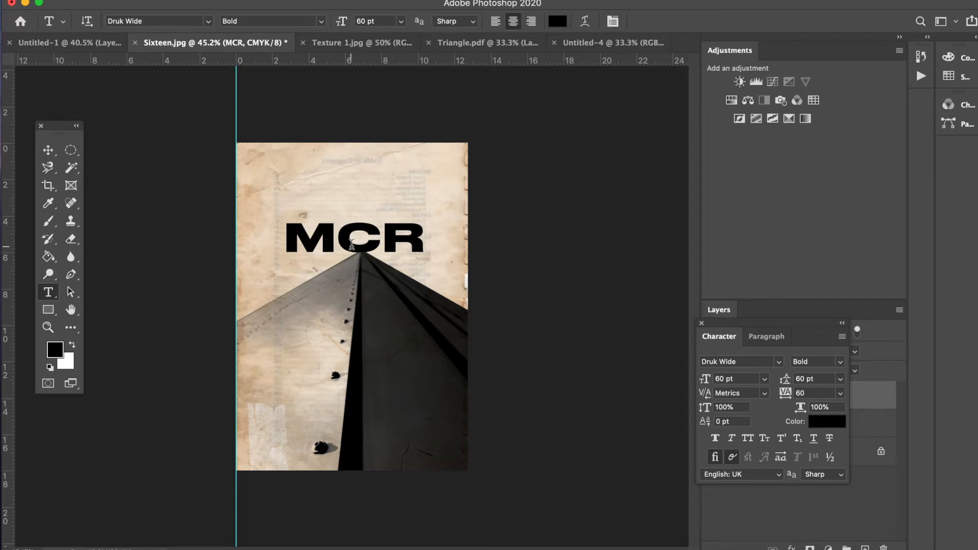
Select the letter M with the Magic Wand and extend the selection to the other letters using Similar.
{"action": "left_click", "coordinate": [71, 170]}
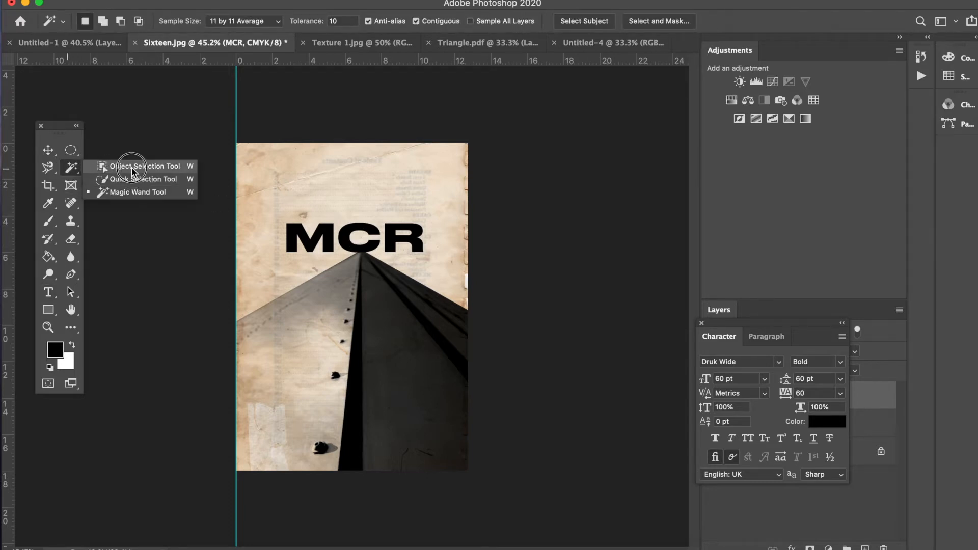
{"action": "left_click", "coordinate": [150, 197]}
{"action": "left_click", "coordinate": [329, 246]}
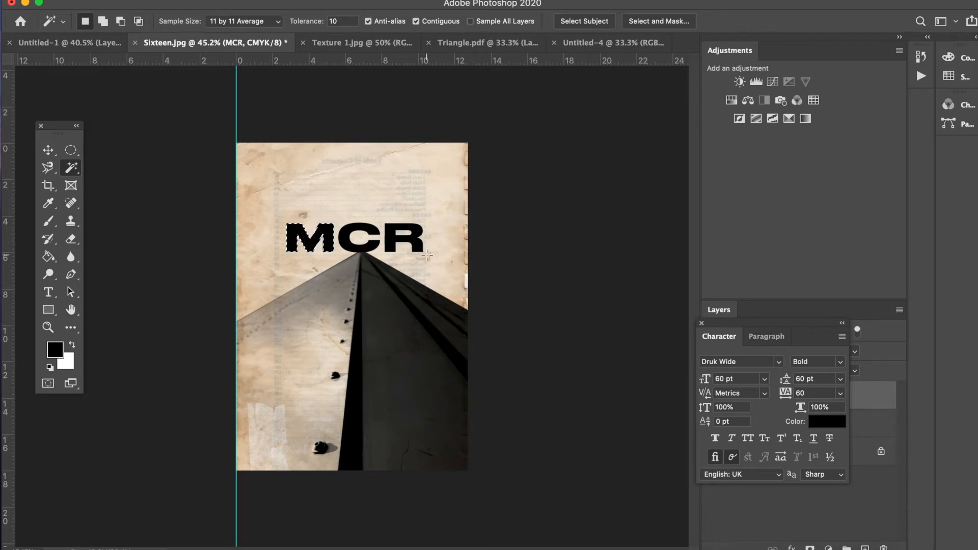
{"action": "left_click", "coordinate": [279, 0]}
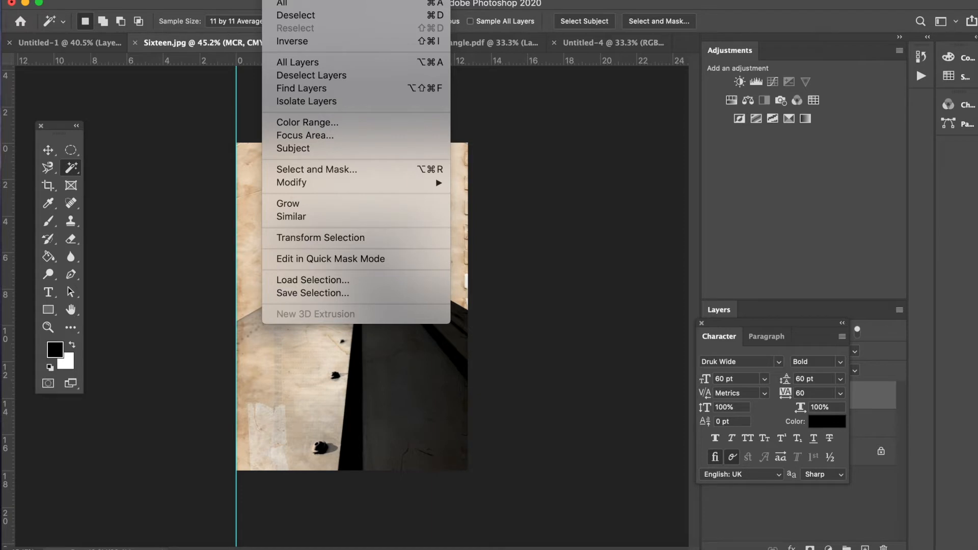
{"action": "left_click", "coordinate": [320, 216]}
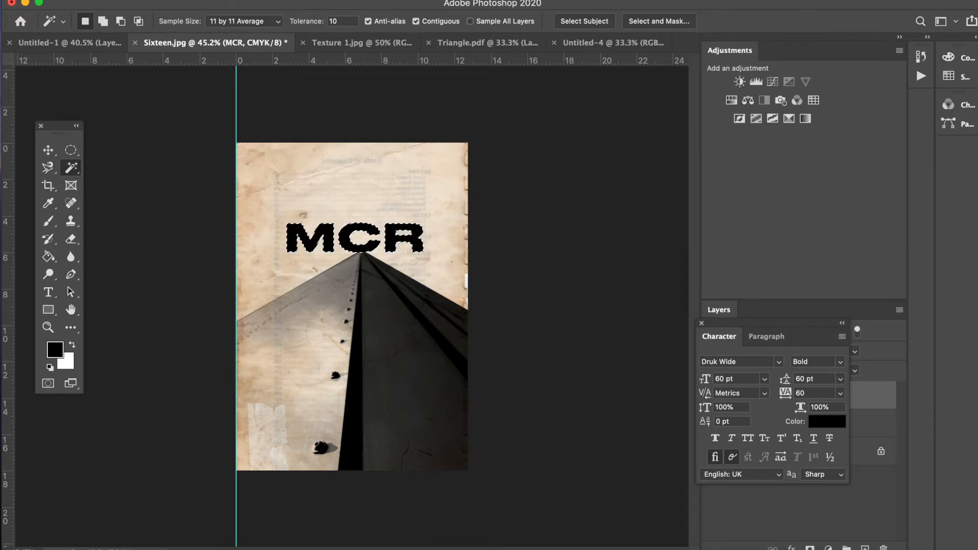
Define a brush preset from the selected lettering and name it MCR.
{"action": "left_click", "coordinate": [133, 1]}
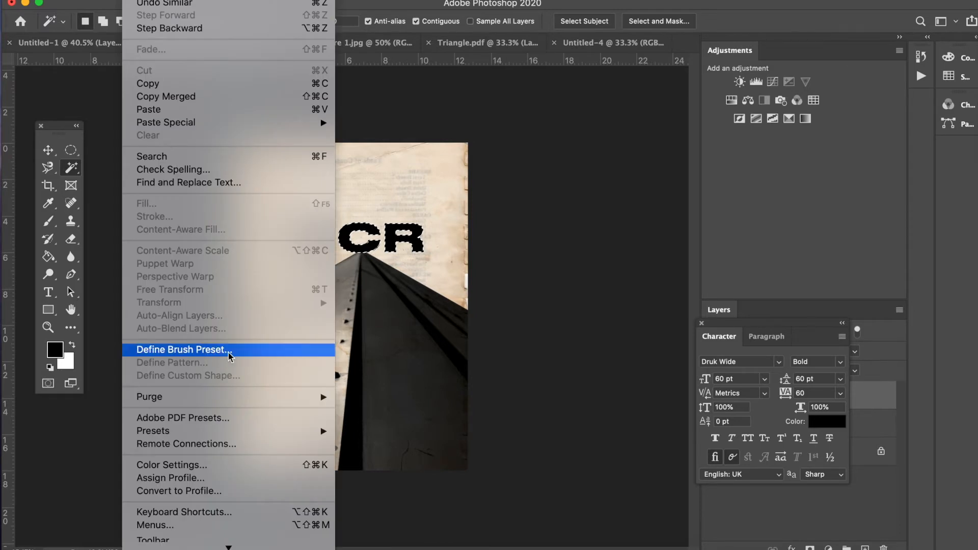
{"action": "left_click", "coordinate": [265, 353]}
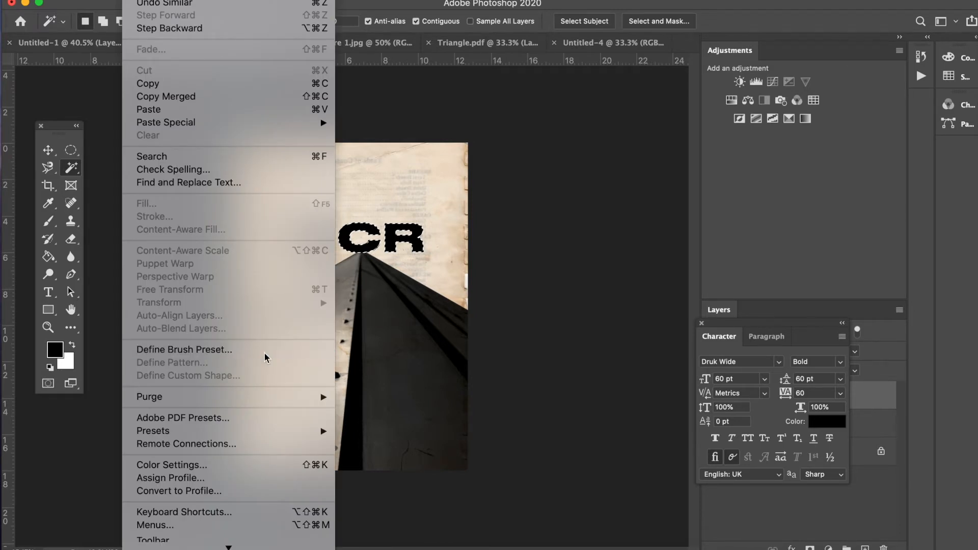
{"action": "mouse_move", "coordinate": [582, 487]}
{"action": "left_mouse_down"}
{"action": "mouse_move", "coordinate": [582, 273]}
{"action": "mouse_move", "coordinate": [566, 269]}
{"action": "left_mouse_up"}
{"action": "left_click", "coordinate": [623, 295]}
{"action": "key", "text": "super+a"}
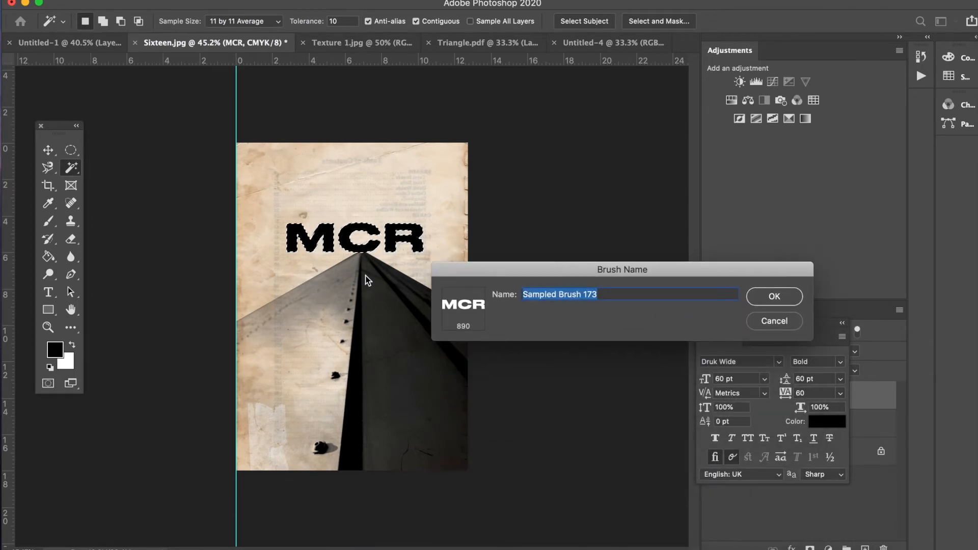
{"action": "type", "text": "MCR"}
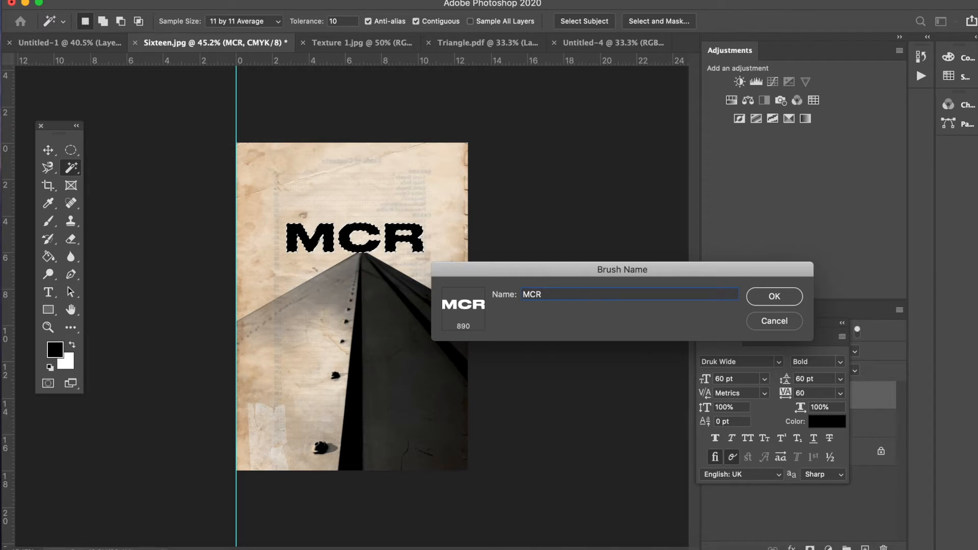
{"action": "left_click", "coordinate": [798, 297]}
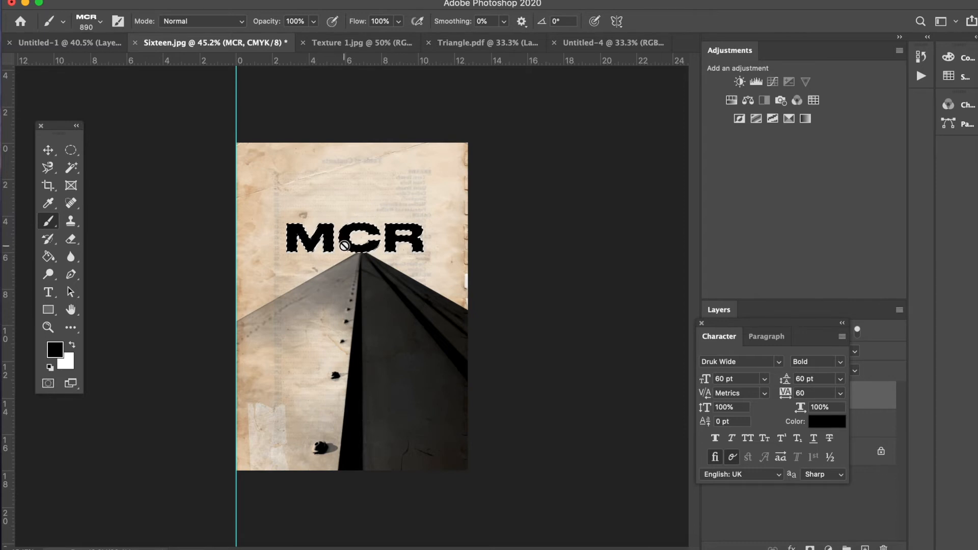
Deselect the lettering and delete the MCR text layer.
{"action": "left_click", "coordinate": [276, 0]}
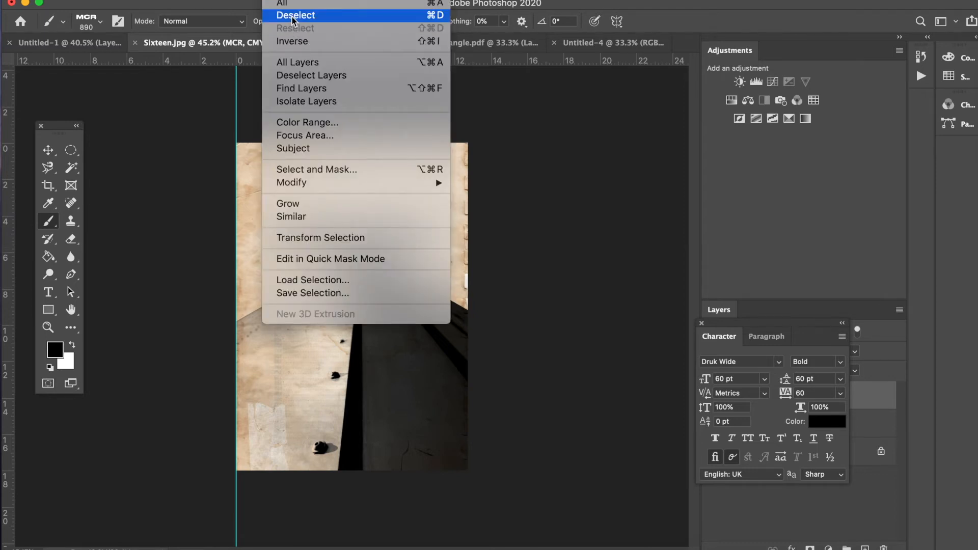
{"action": "left_click", "coordinate": [444, 15]}
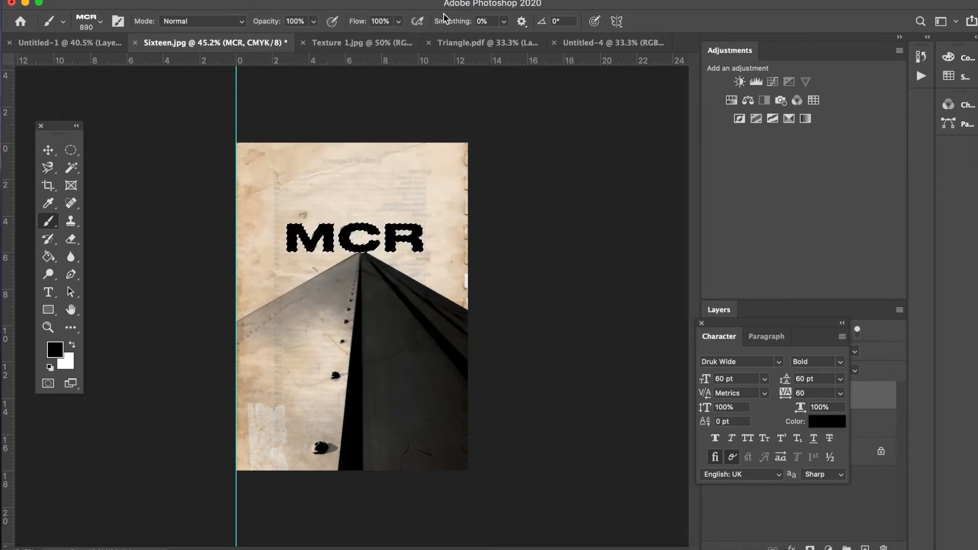
{"action": "left_click", "coordinate": [702, 324]}
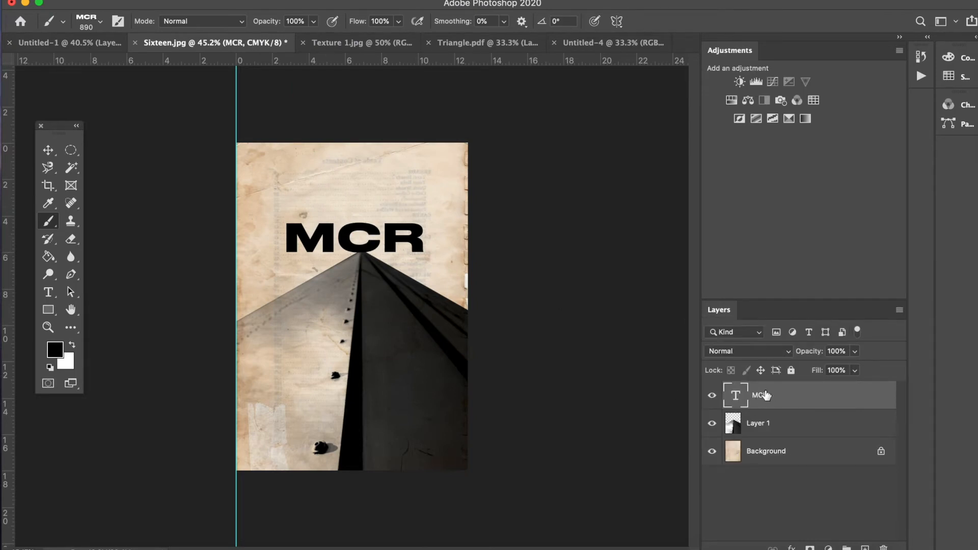
{"action": "key", "text": "BackSpace"}
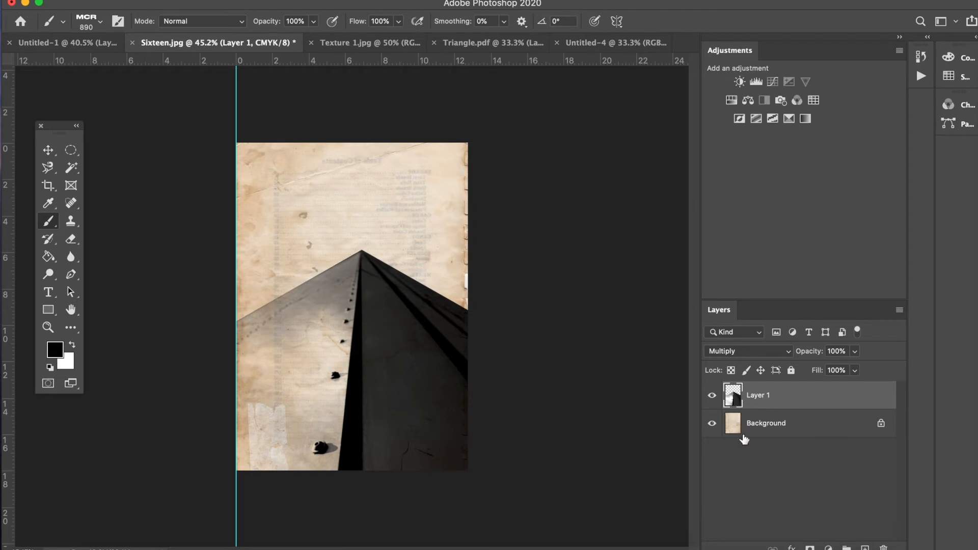
Add a new empty layer and open the Brush Settings beside the poster.
{"action": "left_click", "coordinate": [865, 548]}
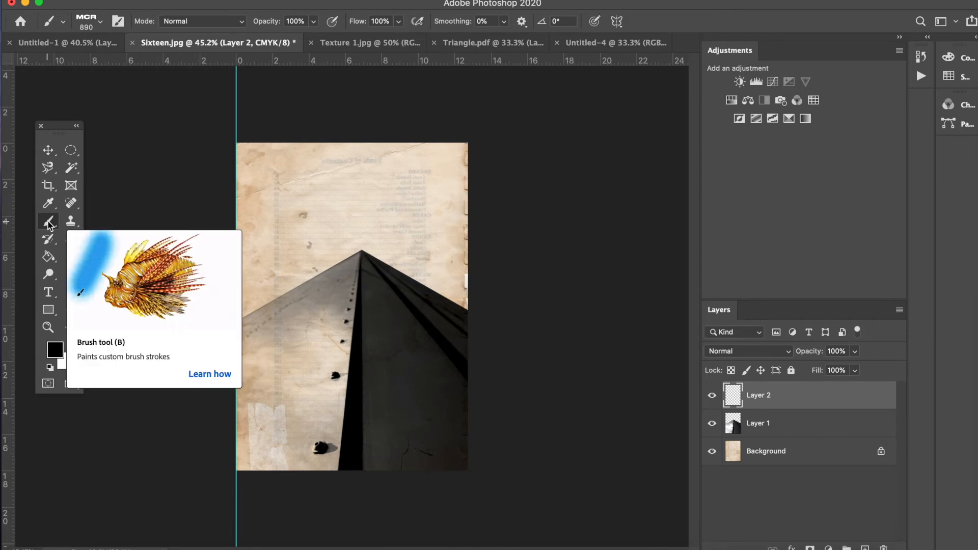
{"action": "left_click", "coordinate": [118, 21]}
{"action": "mouse_move", "coordinate": [323, 161]}
{"action": "left_mouse_down"}
{"action": "mouse_move", "coordinate": [522, 127]}
{"action": "mouse_move", "coordinate": [531, 107]}
{"action": "left_mouse_up"}
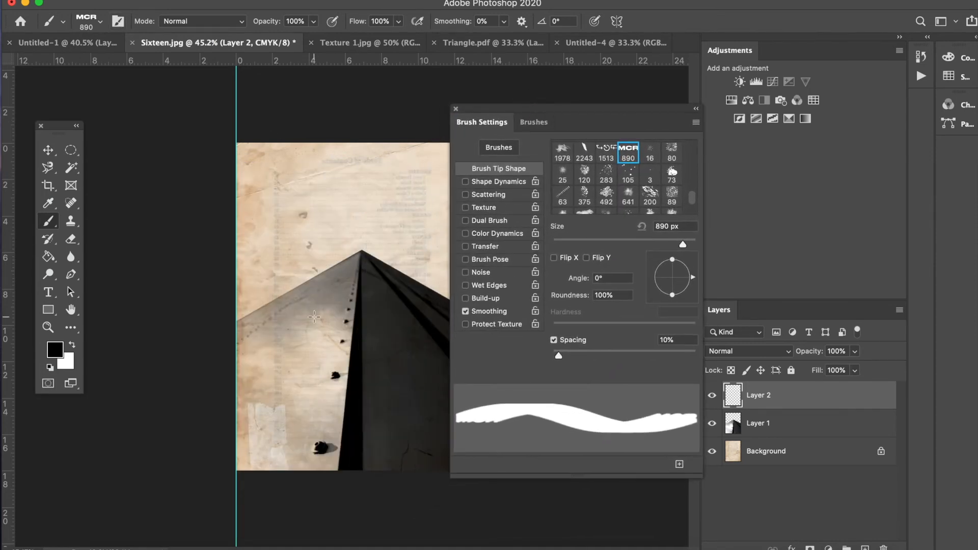
{"action": "left_click", "coordinate": [330, 286]}
{"action": "key", "text": "super+z"}
{"action": "left_click_drag", "start_coordinate": [599, 110], "coordinate": [651, 105]}
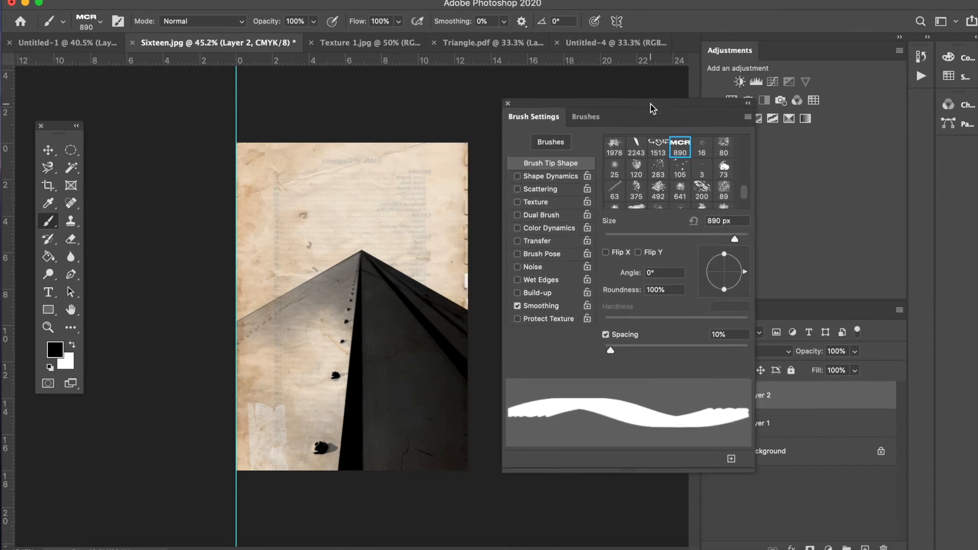
Preview a few neighbouring brush tips, including the 2243 px one, and reselect the 890 px MCR tip.
{"action": "scroll", "coordinate": [657, 164], "scroll_direction": "up", "scroll_amount": 2}
{"action": "scroll", "coordinate": [652, 192], "scroll_direction": "down", "scroll_amount": 1}
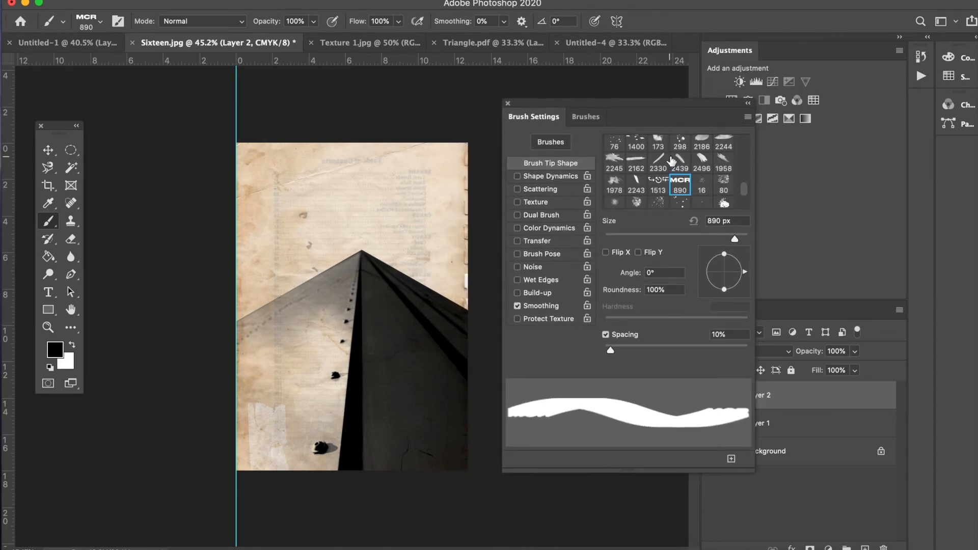
{"action": "left_click", "coordinate": [680, 160]}
{"action": "left_click", "coordinate": [658, 184]}
{"action": "left_click", "coordinate": [637, 183]}
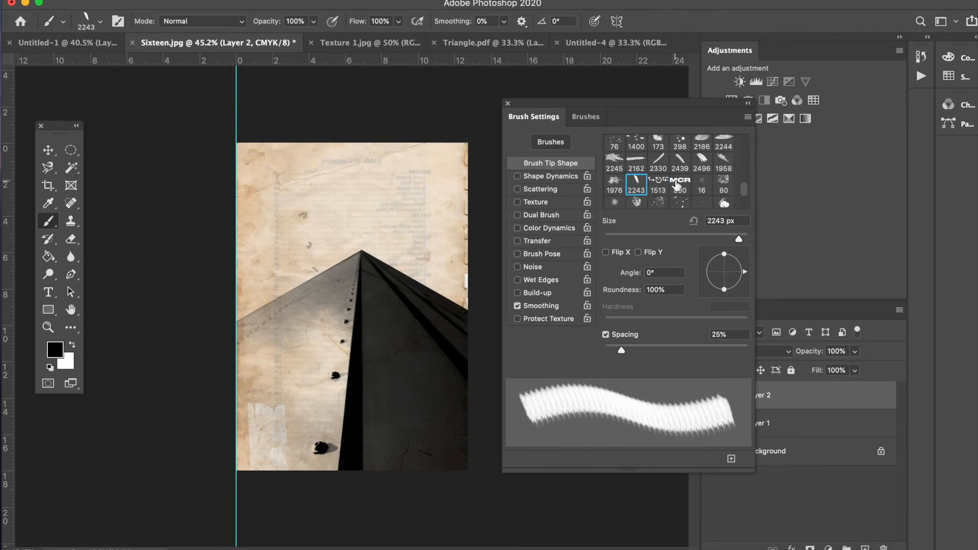
{"action": "left_click", "coordinate": [679, 186]}
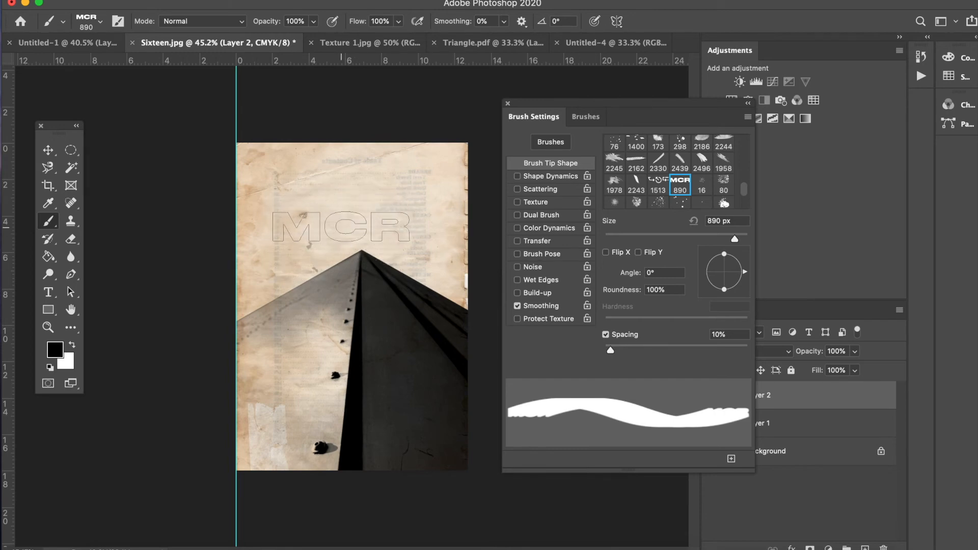
Stamp MCR in black above the building's peak, twice at 890 px and once at 281 px.
{"action": "left_click", "coordinate": [323, 227]}
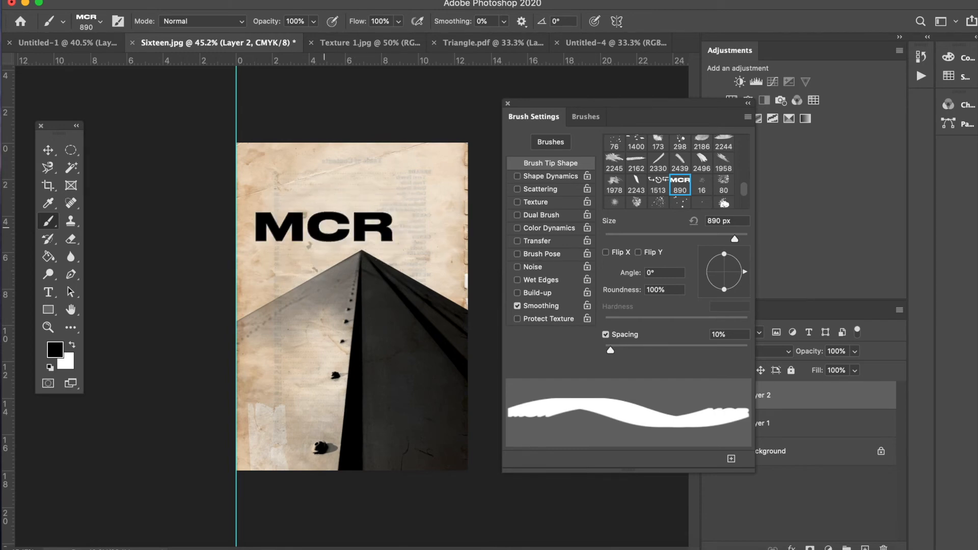
{"action": "left_click", "coordinate": [357, 240]}
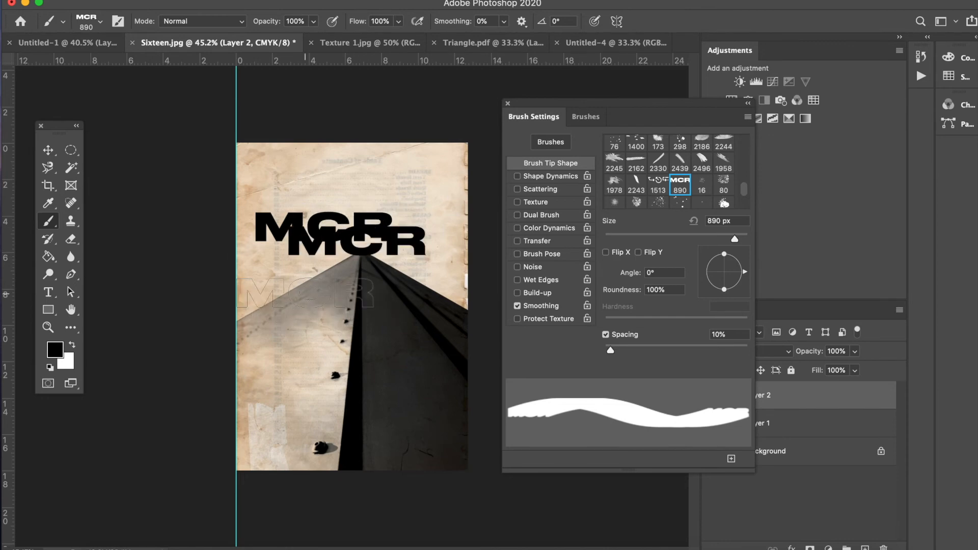
{"action": "left_click_drag", "start_coordinate": [734, 238], "coordinate": [719, 238]}
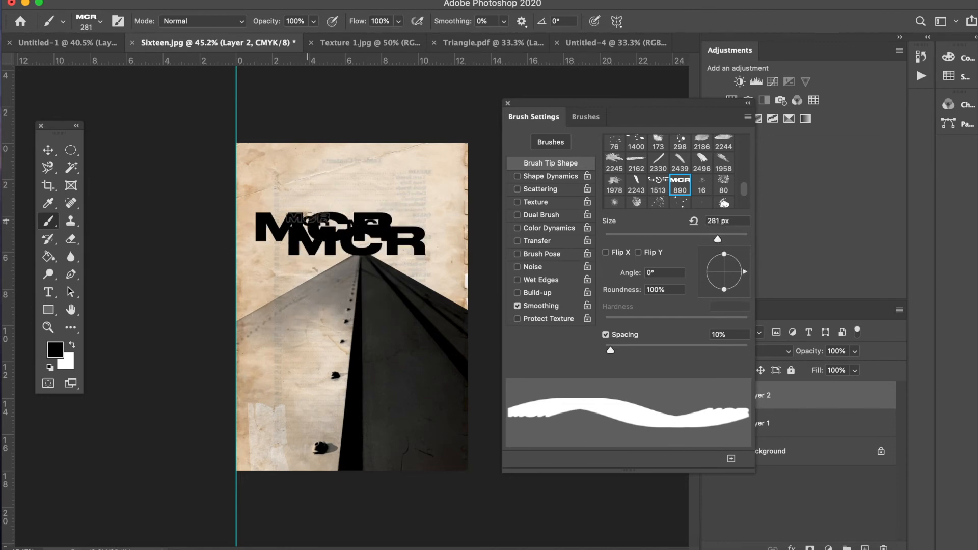
{"action": "left_click", "coordinate": [311, 207]}
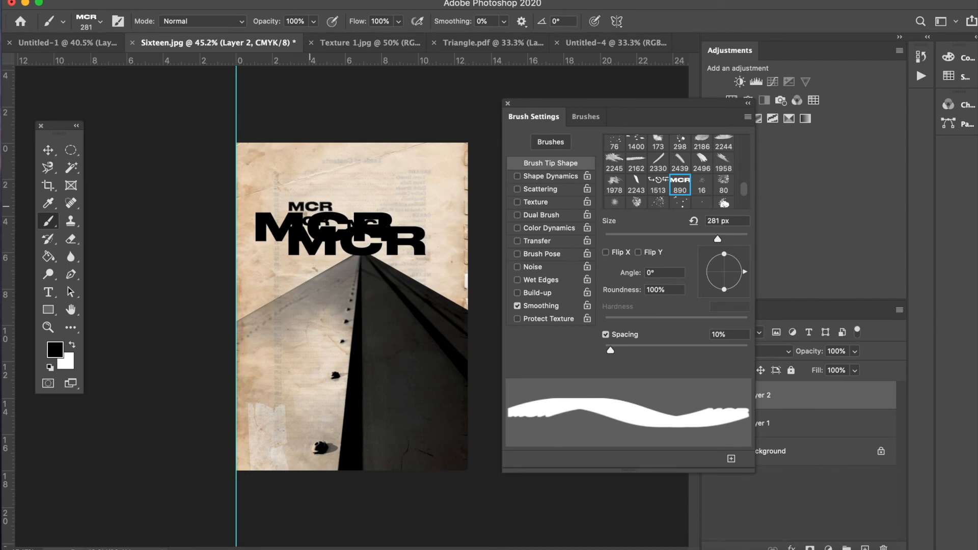
Set the foreground colour to white (ffffff).
{"action": "left_click", "coordinate": [55, 349]}
{"action": "left_click", "coordinate": [588, 281]}
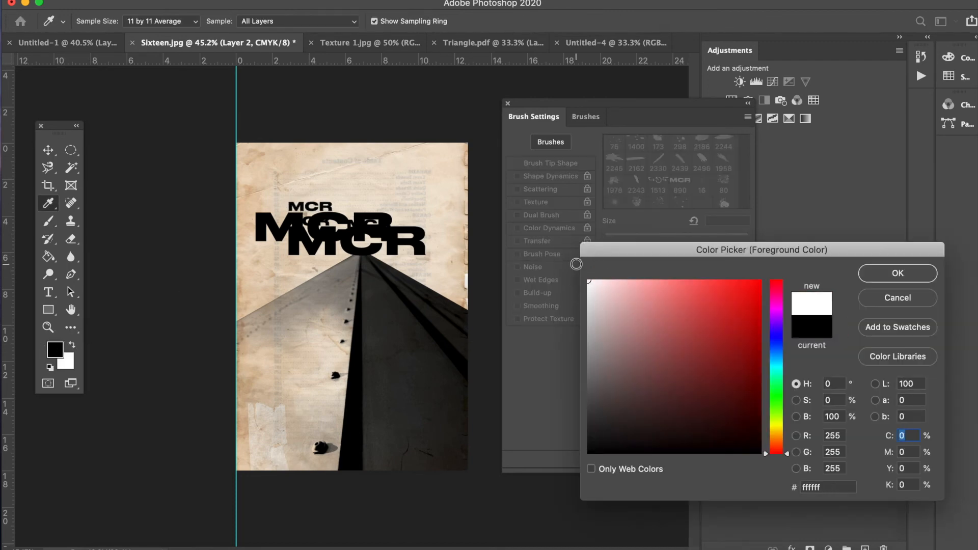
{"action": "left_click", "coordinate": [898, 273]}
Stamp five white MCR marks at 281 px over the large black lettering.
{"action": "left_click", "coordinate": [333, 228]}
{"action": "left_click", "coordinate": [307, 224]}
{"action": "left_click", "coordinate": [301, 240]}
{"action": "left_click", "coordinate": [333, 235]}
{"action": "left_click", "coordinate": [366, 241]}
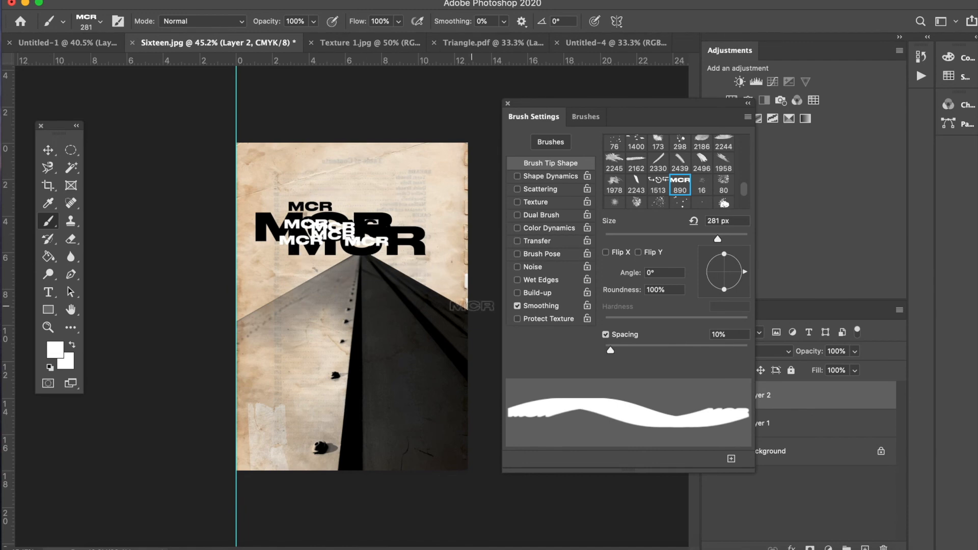
Undo all the black and white MCR test stamps on the new layer.
{"action": "key", "text": "super+z"}
{"action": "key", "text": "super+z"}
{"action": "key", "text": "super+z"}
{"action": "key", "text": "super+z"}
{"action": "key", "text": "super+z"}
{"action": "key", "text": "super+z"}
{"action": "key", "text": "super+z"}
{"action": "key", "text": "super+z"}
{"action": "key", "text": "super+z"}
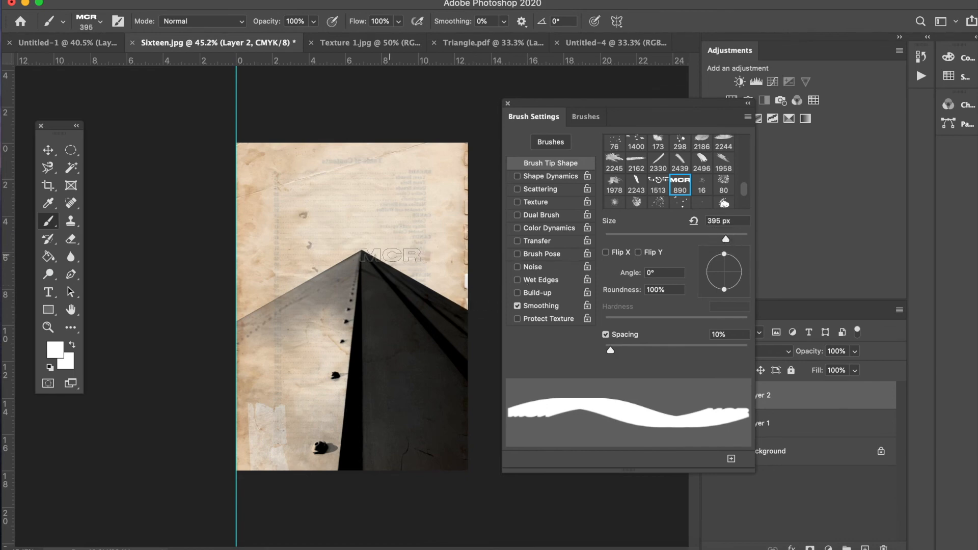
Set the MCR brush size to 1357 px and turn off its spacing.
{"action": "left_click_drag", "start_coordinate": [727, 239], "coordinate": [736, 239]}
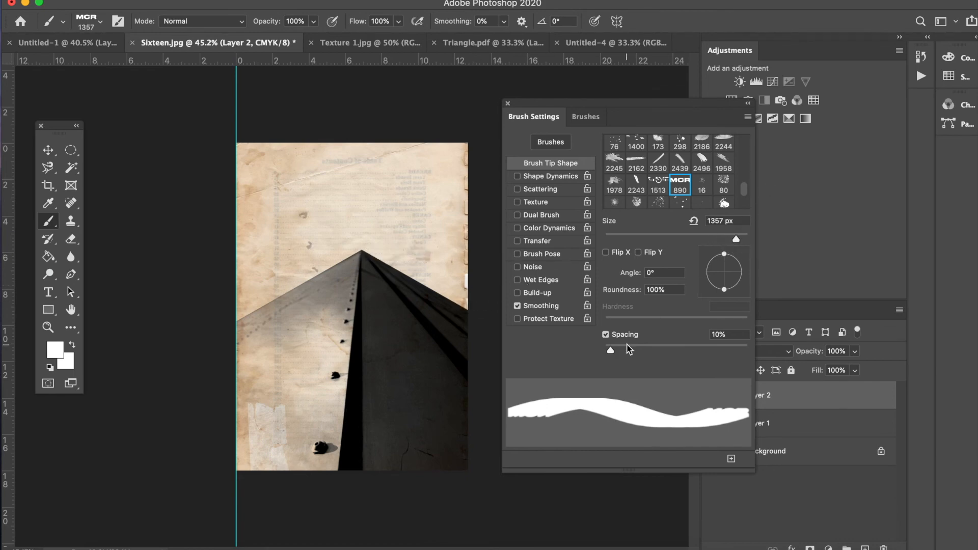
{"action": "left_click", "coordinate": [606, 336]}
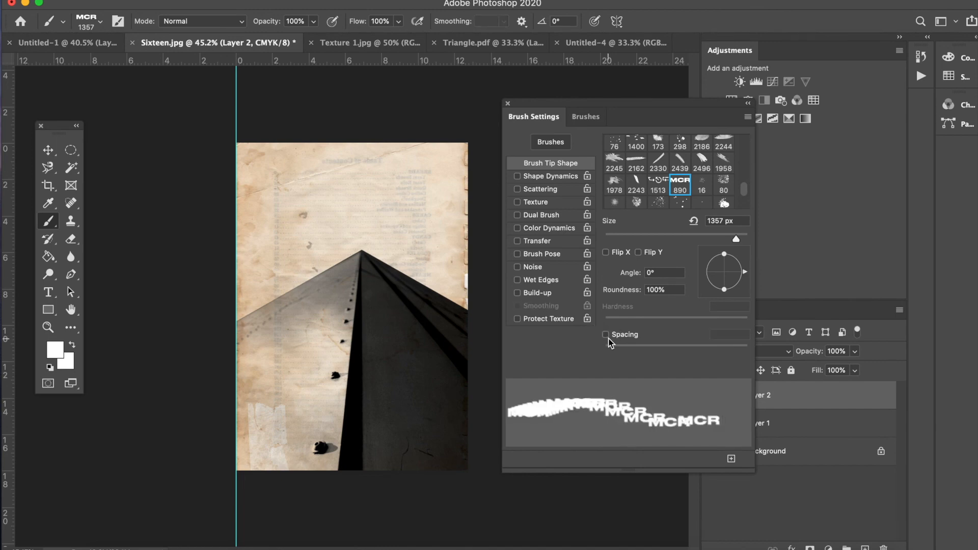
Rotate the brush tip to 31° and stamp a white MCR along the building's left roofline, running off the poster edge.
{"action": "left_click_drag", "start_coordinate": [746, 272], "coordinate": [744, 265]}
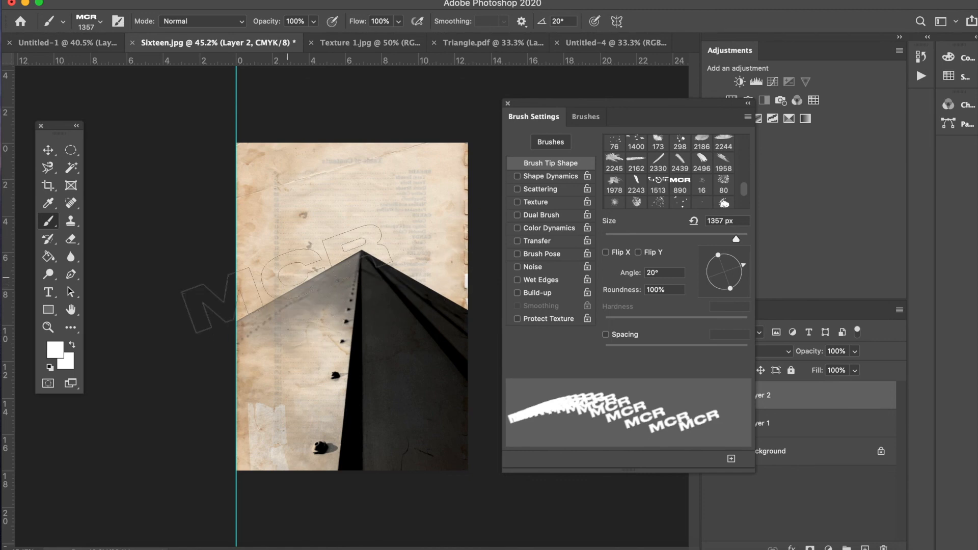
{"action": "left_click_drag", "start_coordinate": [743, 265], "coordinate": [741, 266]}
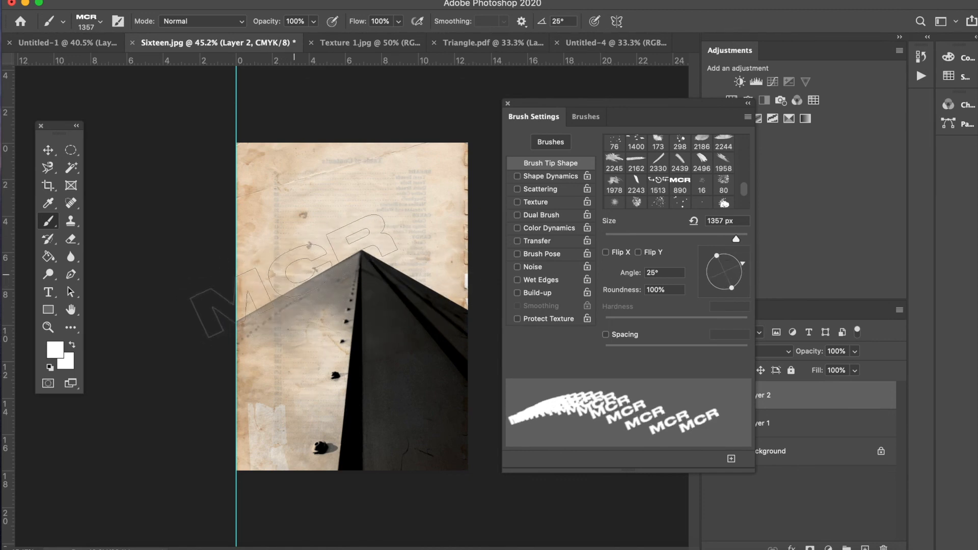
{"action": "left_click_drag", "start_coordinate": [744, 253], "coordinate": [742, 259]}
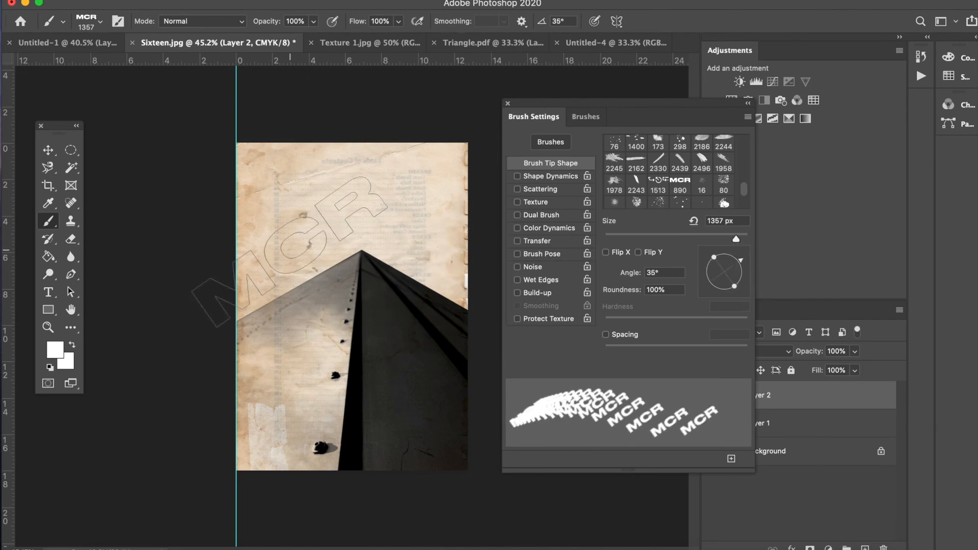
{"action": "left_click_drag", "start_coordinate": [741, 258], "coordinate": [741, 260]}
{"action": "left_click", "coordinate": [275, 282]}
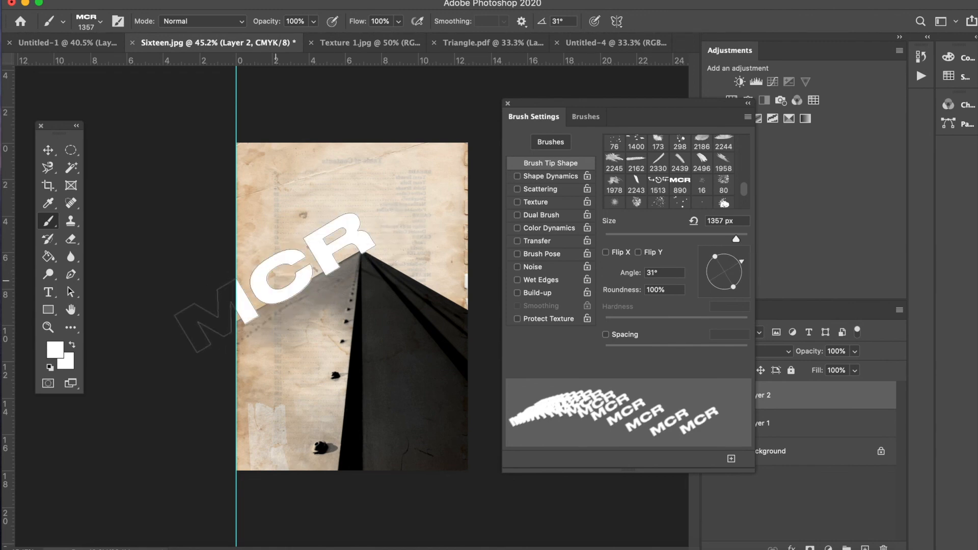